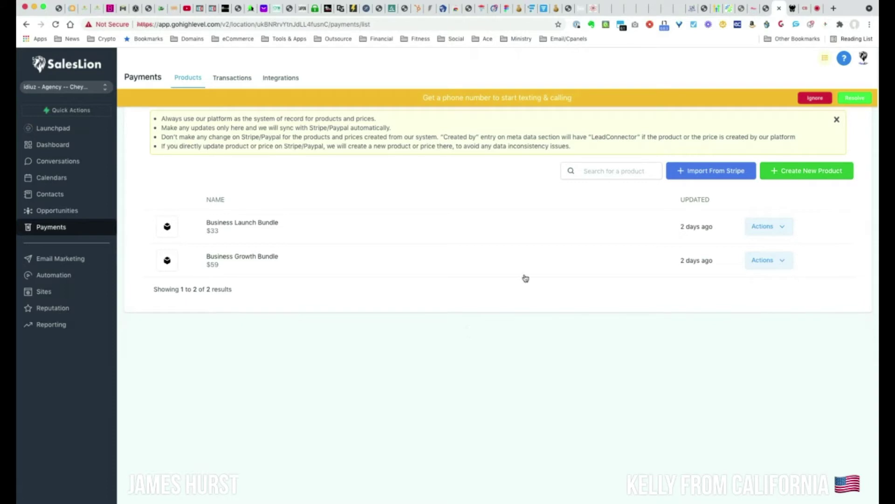
Dismiss the orange 'Get a phone number' banner on Payments > Products with Ignore
left_click(814, 99)
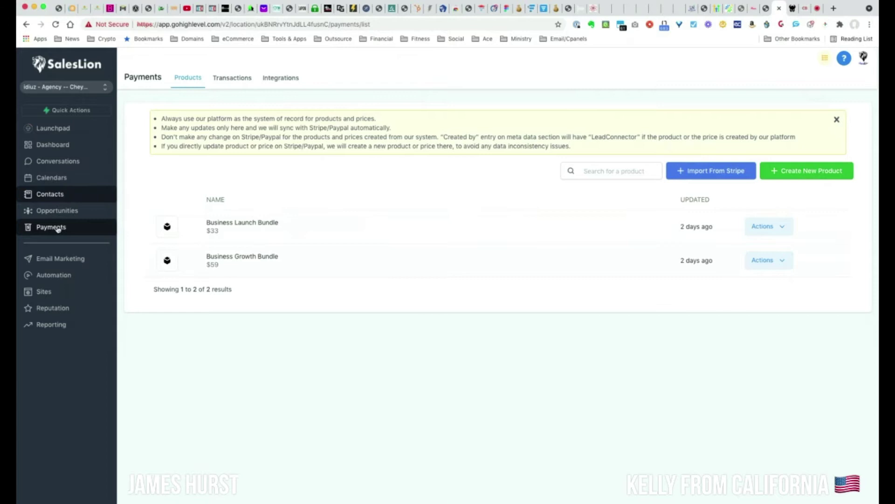
Change BFCM 2021's payment mode from Live to Test in funnel Settings and save
left_click(43, 293)
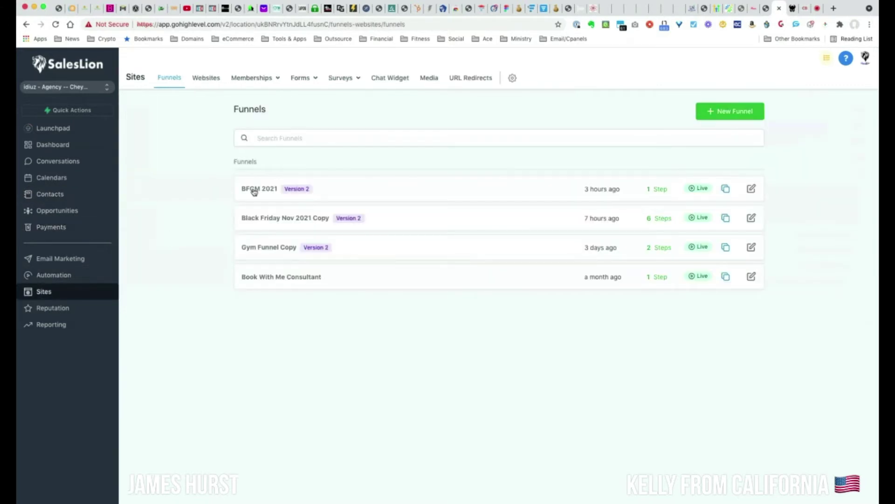
left_click(254, 190)
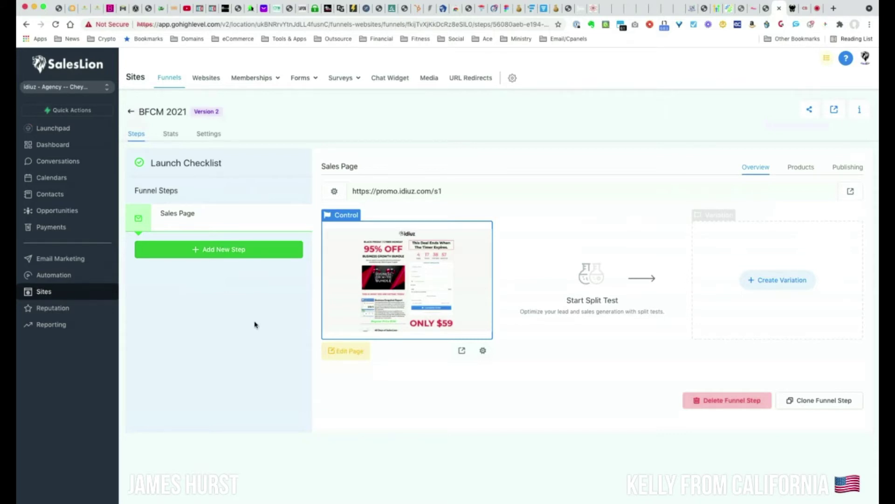
left_click(209, 134)
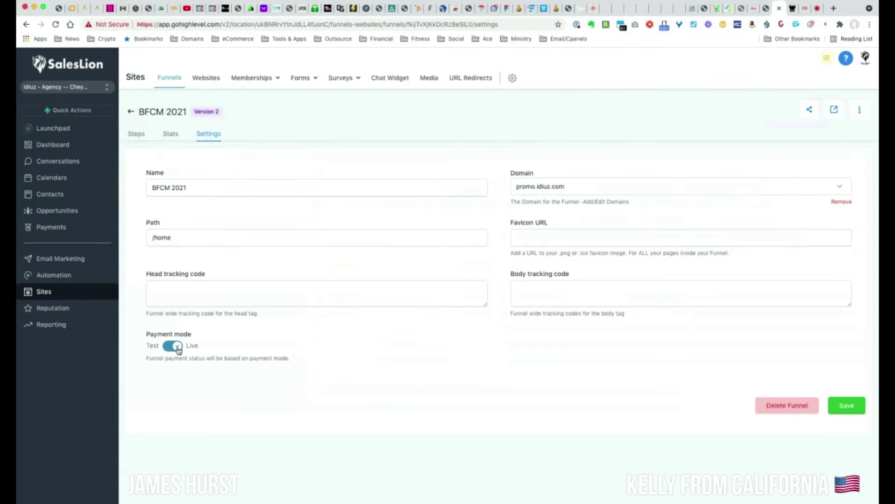
left_click(178, 349)
left_click(832, 405)
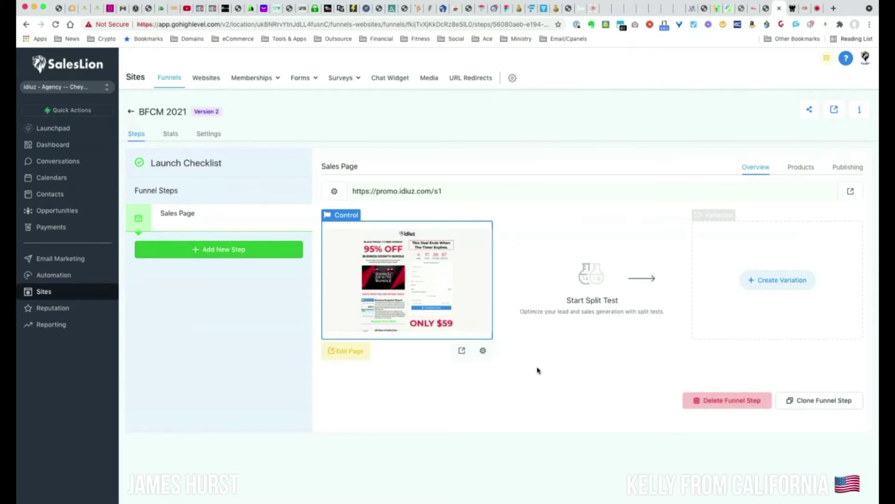
Google 'stripe test visa number' from the address bar of another tab
left_click(806, 10)
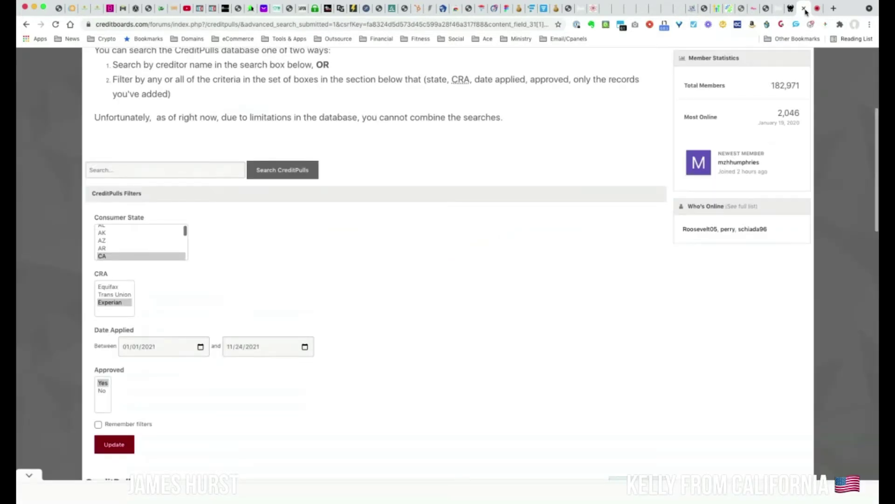
left_click(519, 24)
type("stripe ")
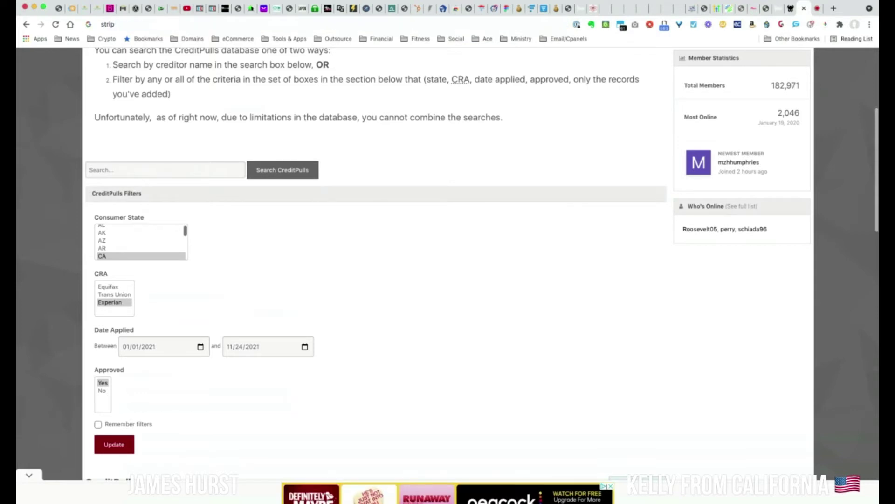
type("test visa n")
type("umber")
key("Return")
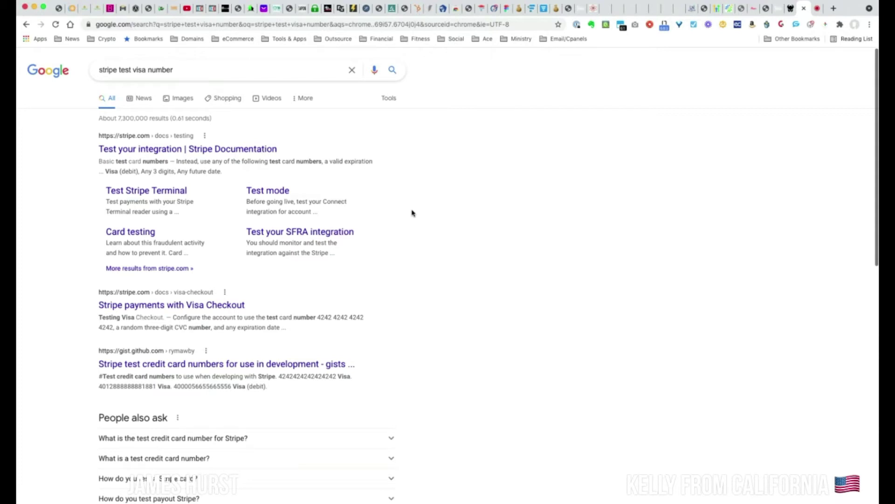
scroll(412, 212, "down", 2)
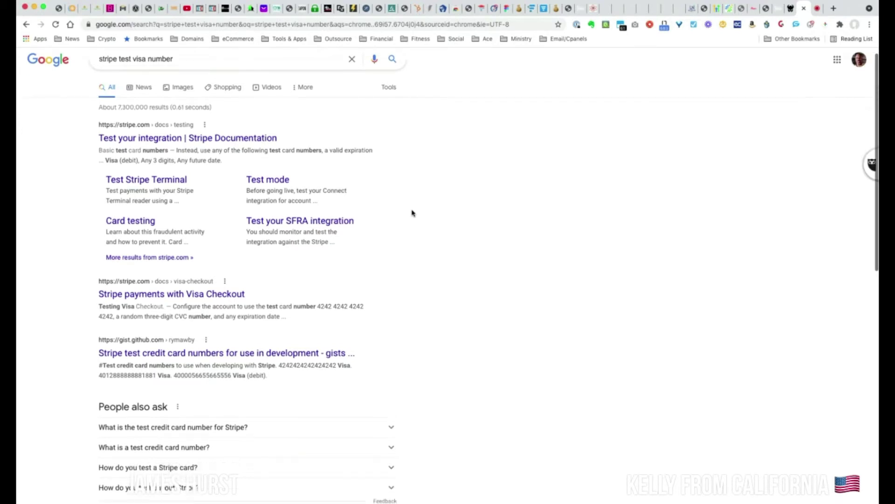
scroll(412, 211, "up", 2)
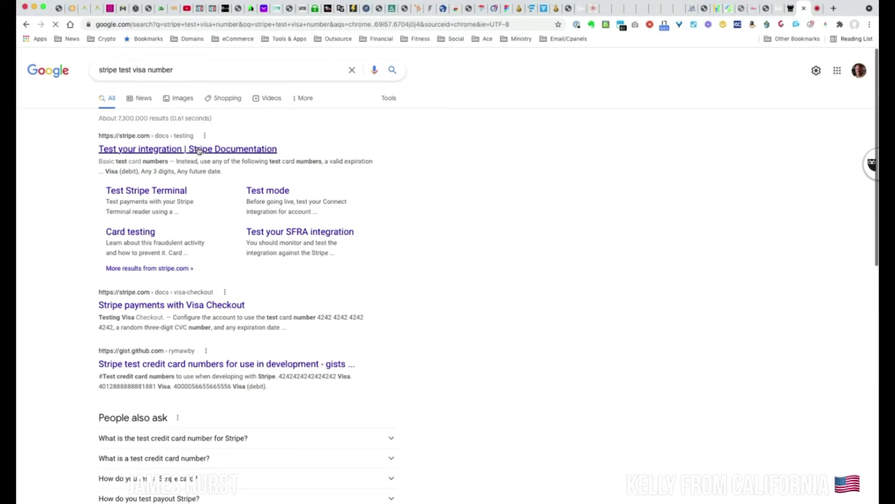
left_click(198, 150)
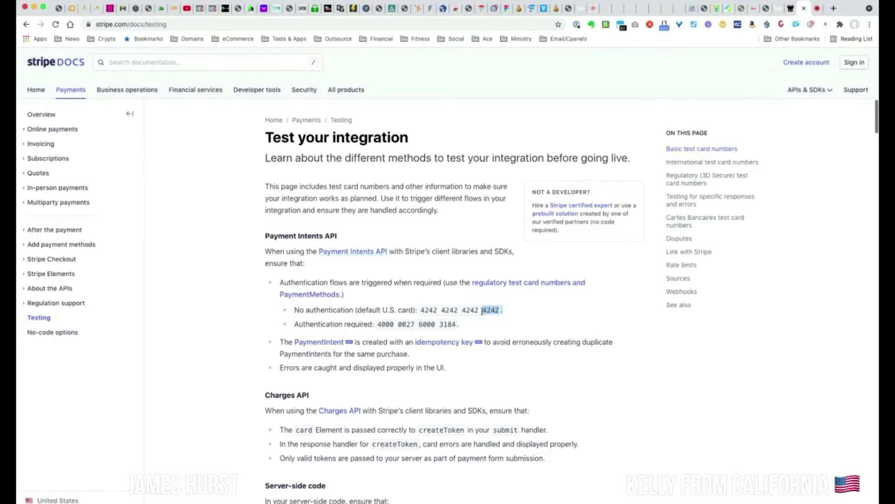
left_click_drag(502, 310, 384, 312)
left_click(376, 317)
left_click_drag(295, 309, 451, 335)
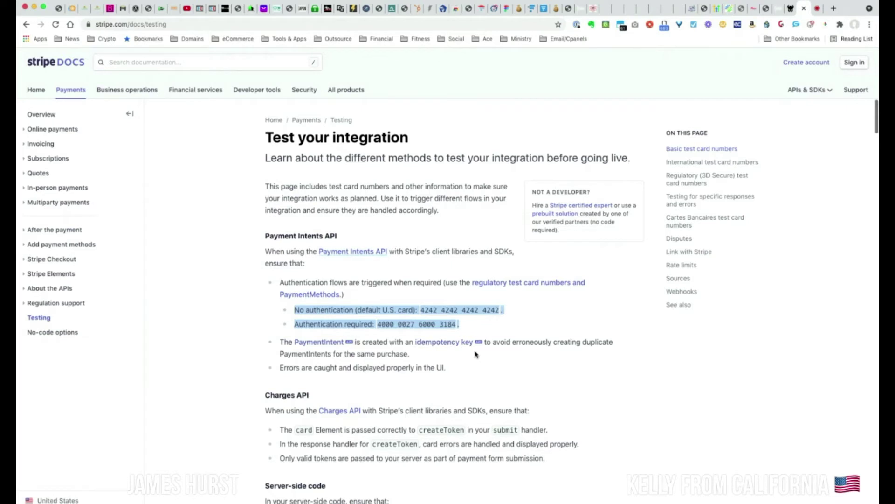
scroll(476, 355, "down", 1)
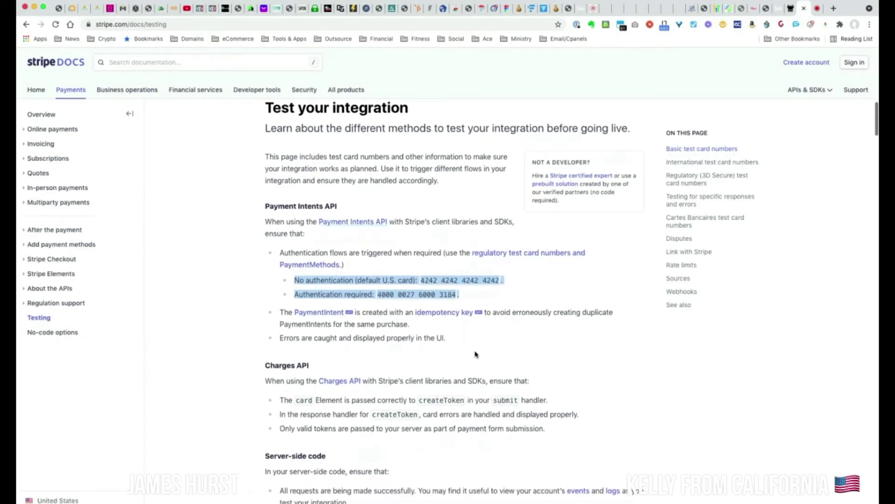
scroll(475, 354, "down", 1)
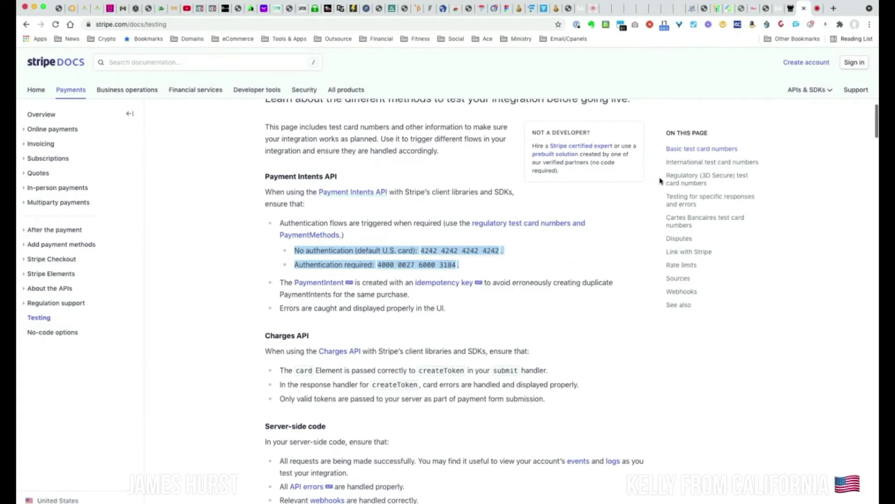
left_click(778, 9)
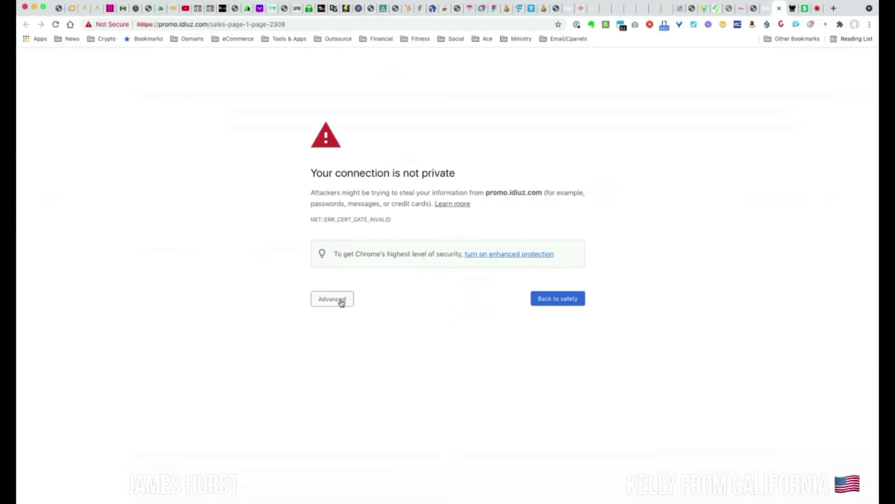
Bypass the certificate warning and enter ABC Plumbing, full name, email and phone
left_click(341, 301)
left_click(351, 372)
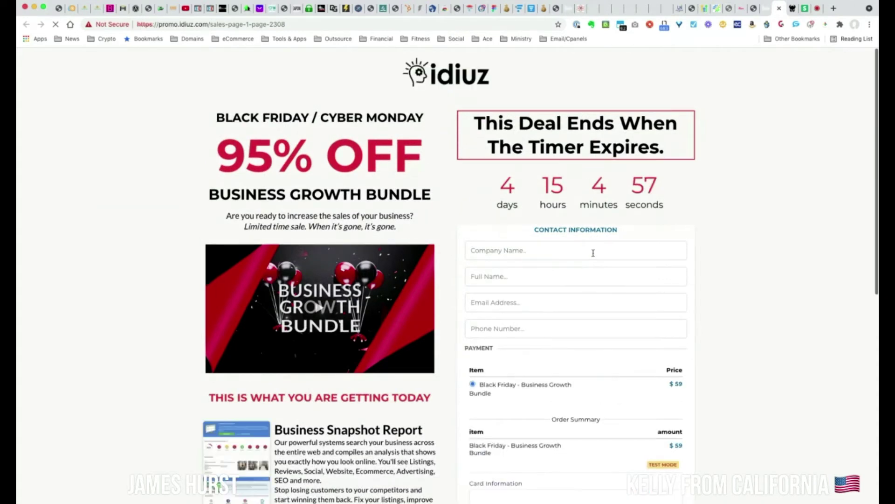
left_click(593, 252)
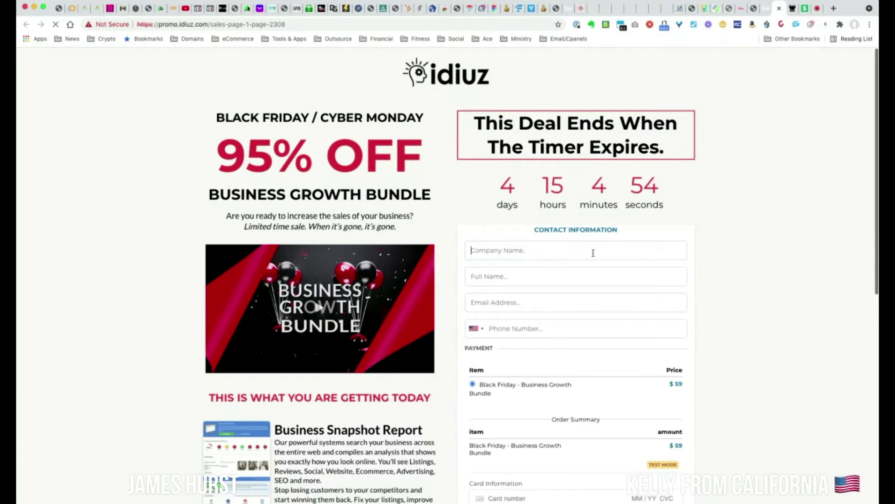
type("ABC")
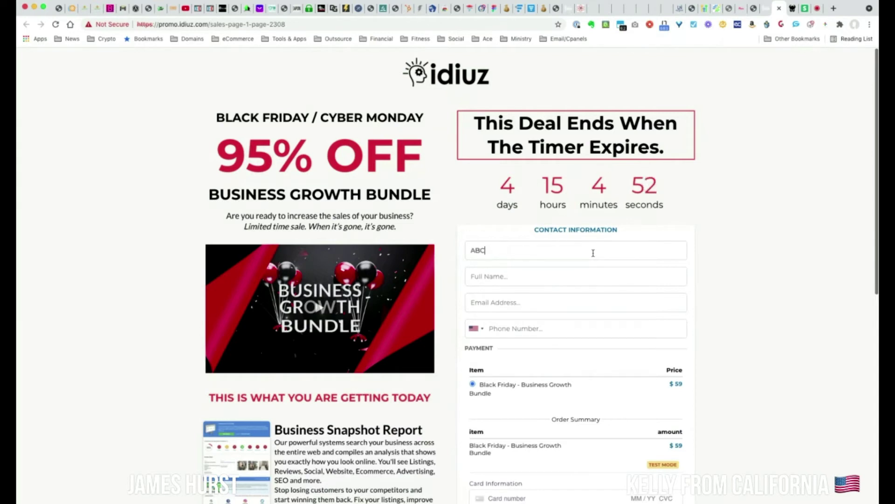
type(" Plu")
type("mbing")
key("Tab")
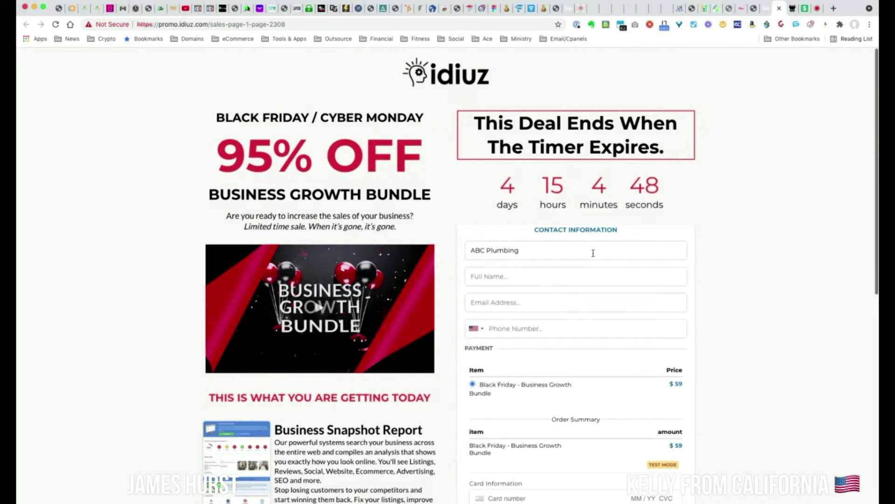
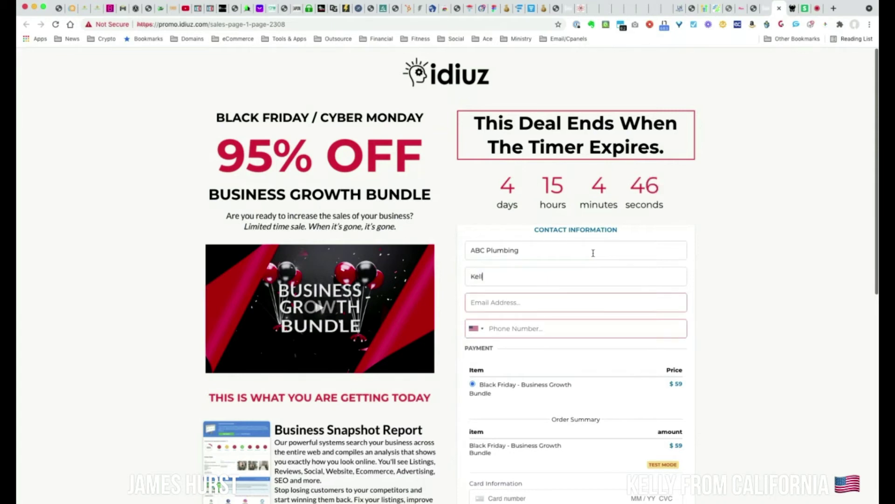
key("Tab")
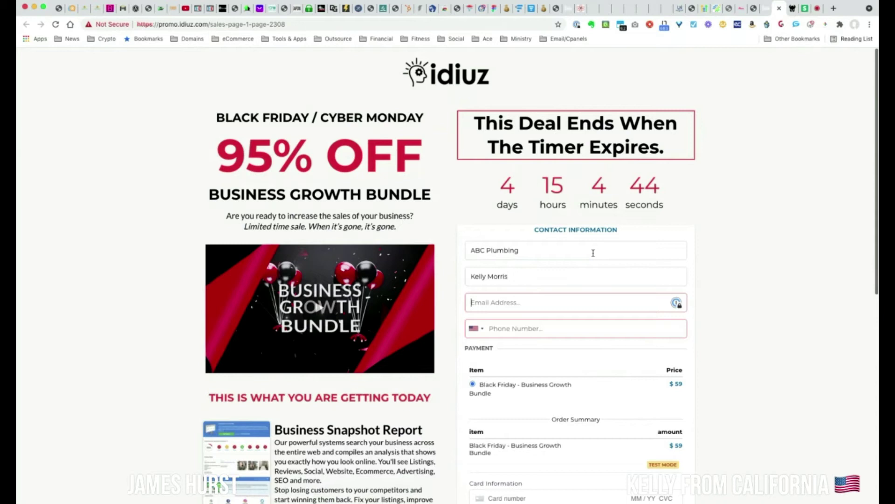
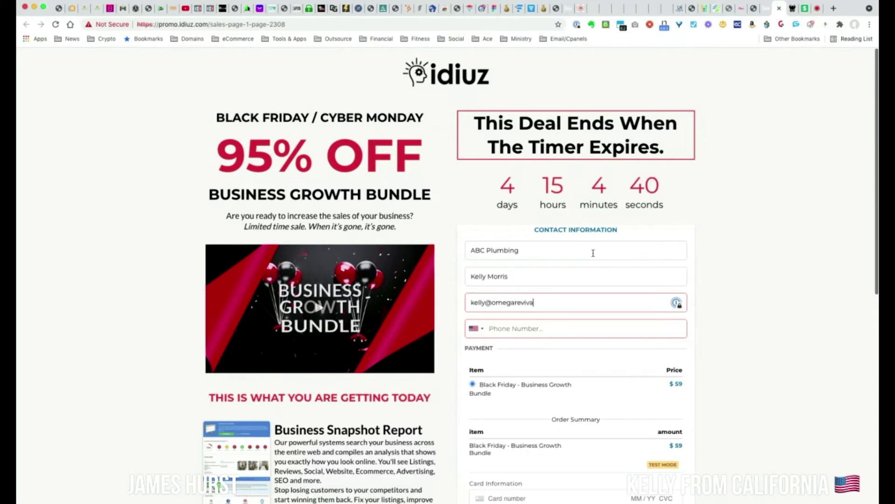
key("Tab")
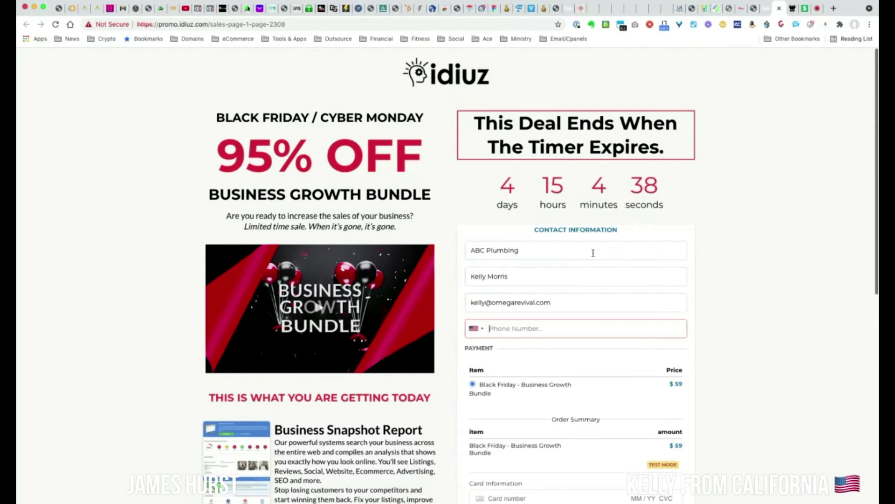
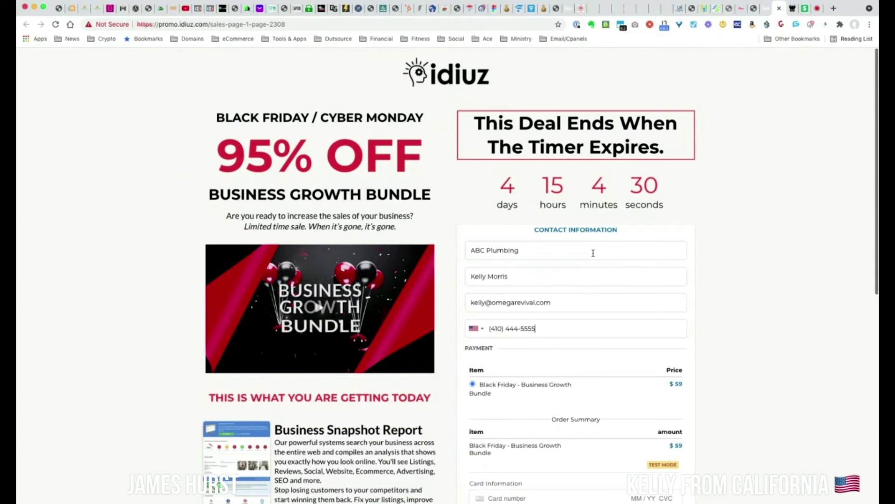
scroll(592, 253, "down", 3)
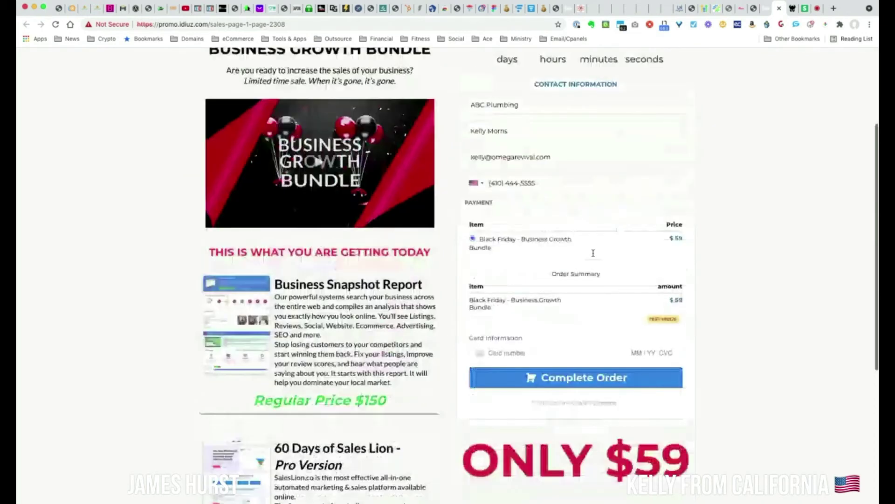
scroll(592, 252, "down", 1)
left_click(563, 322)
type("4242 4242 4242 424")
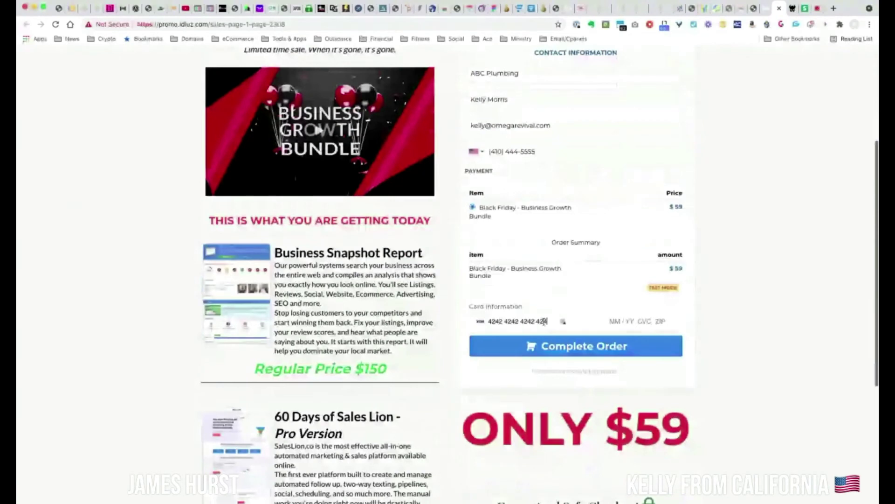
type("2 ")
type("12 / ")
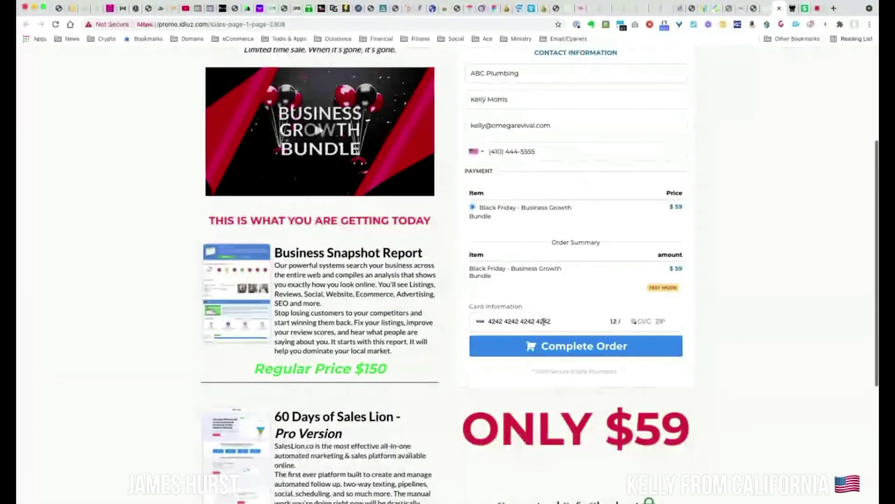
type("21 ")
type("123 0")
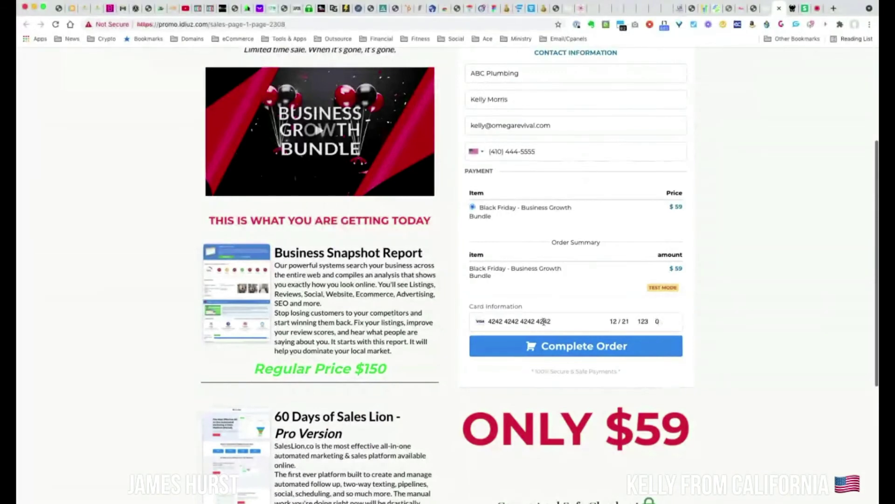
type("4598")
left_click(565, 346)
scroll(739, 275, "up", 5)
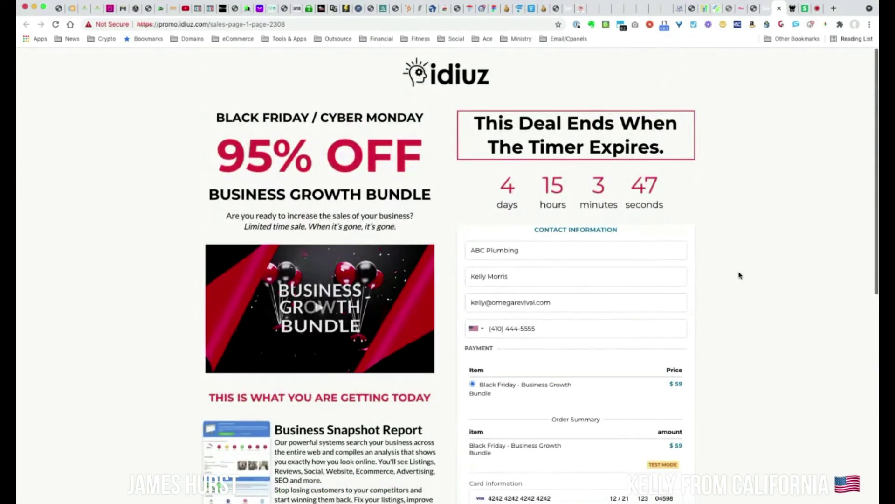
scroll(740, 276, "down", 2)
scroll(740, 275, "down", 4)
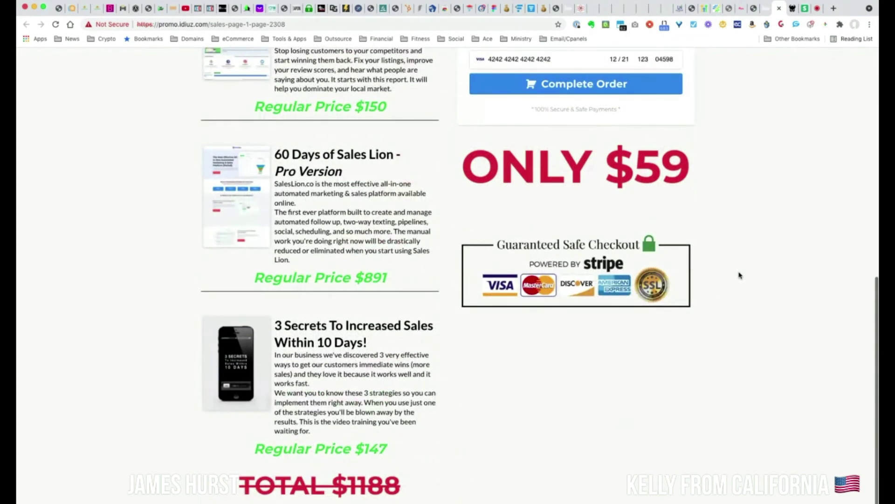
scroll(739, 275, "up", 1)
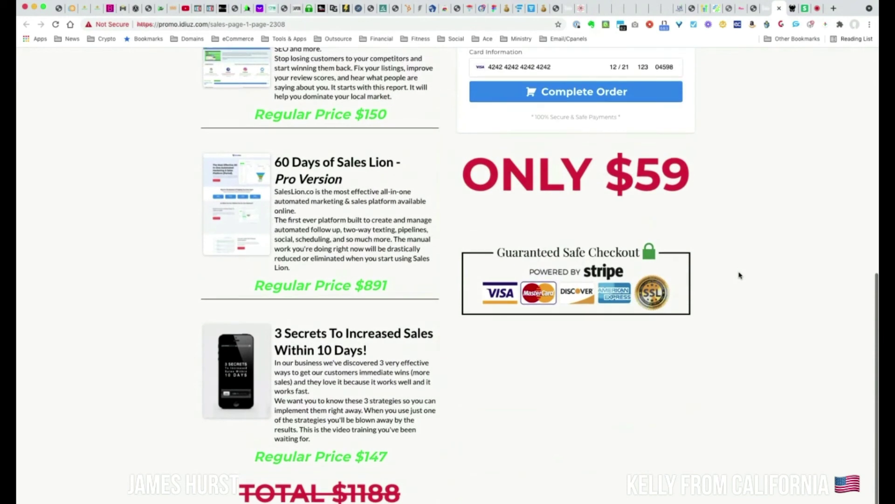
scroll(740, 274, "up", 1)
scroll(740, 275, "down", 2)
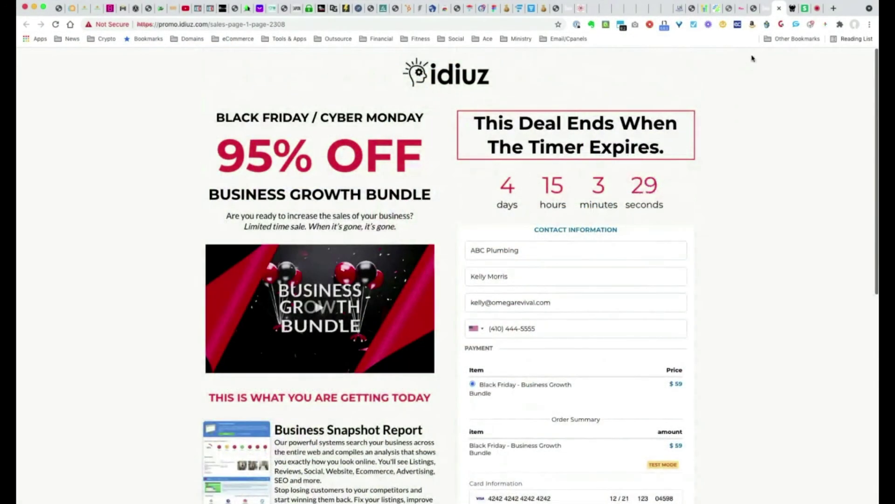
Switch back to the SalesLion tab showing BFCM 2021's Sales Page step
left_click(765, 10)
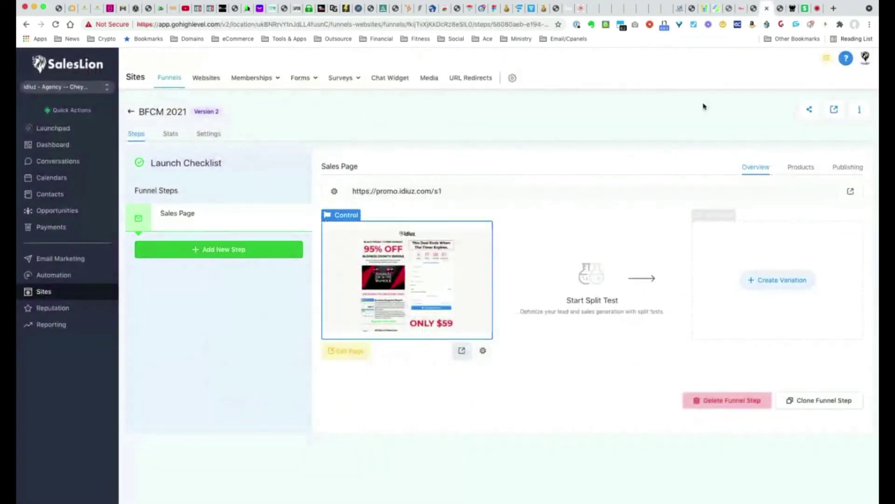